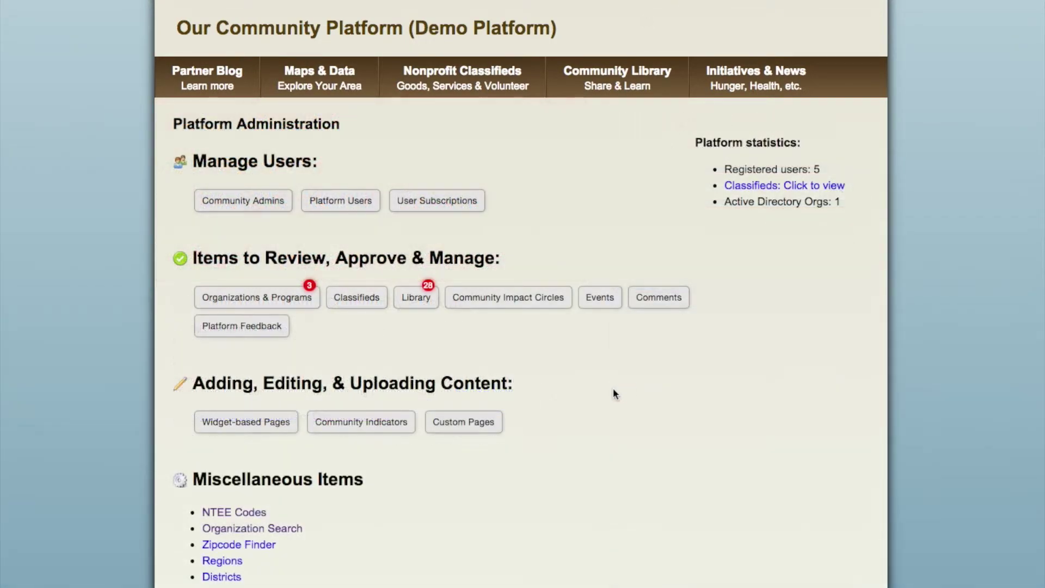
Start a new custom page and name it "Arts and Culture"
click(482, 430)
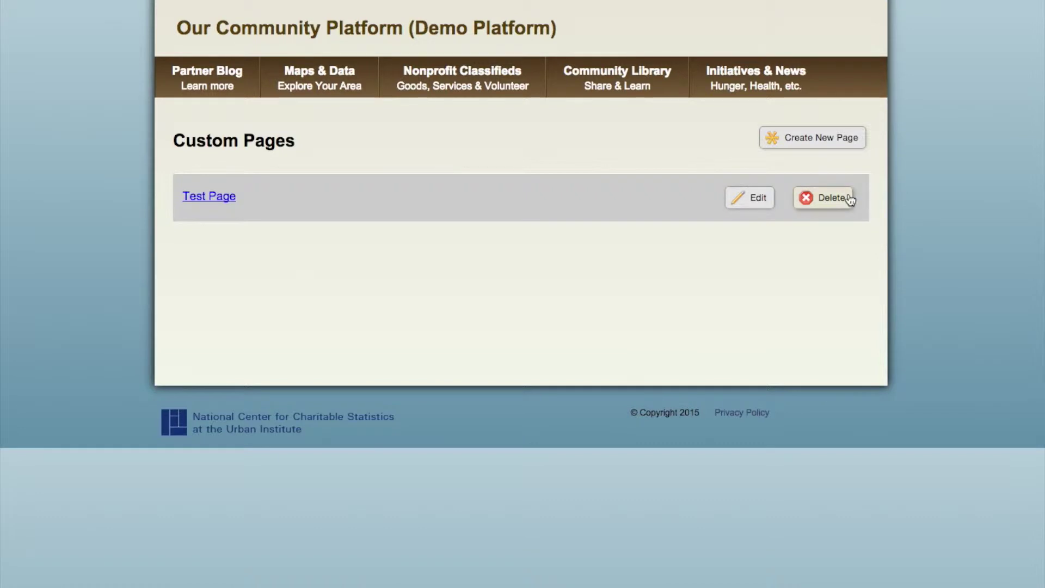
click(817, 142)
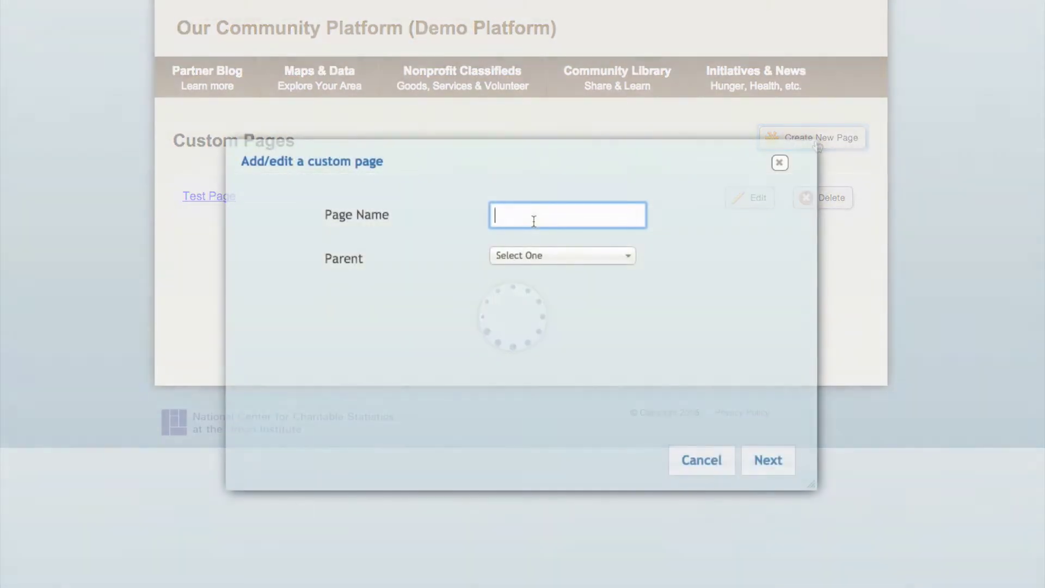
text(Arts a)
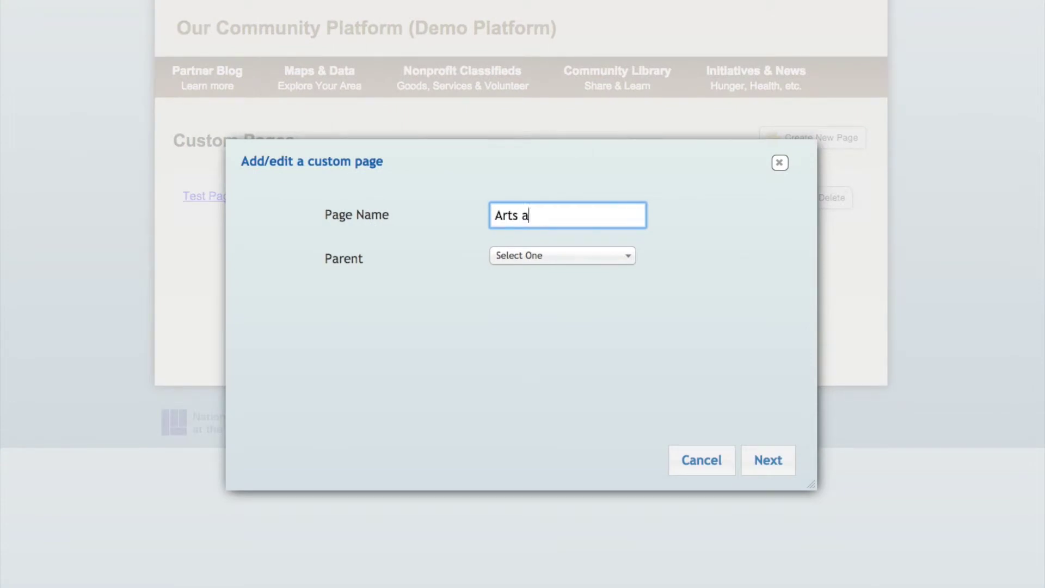
text(nd Culture)
Review the parent page options for the new page, leaving the parent unassigned
click(530, 257)
click(529, 255)
click(529, 256)
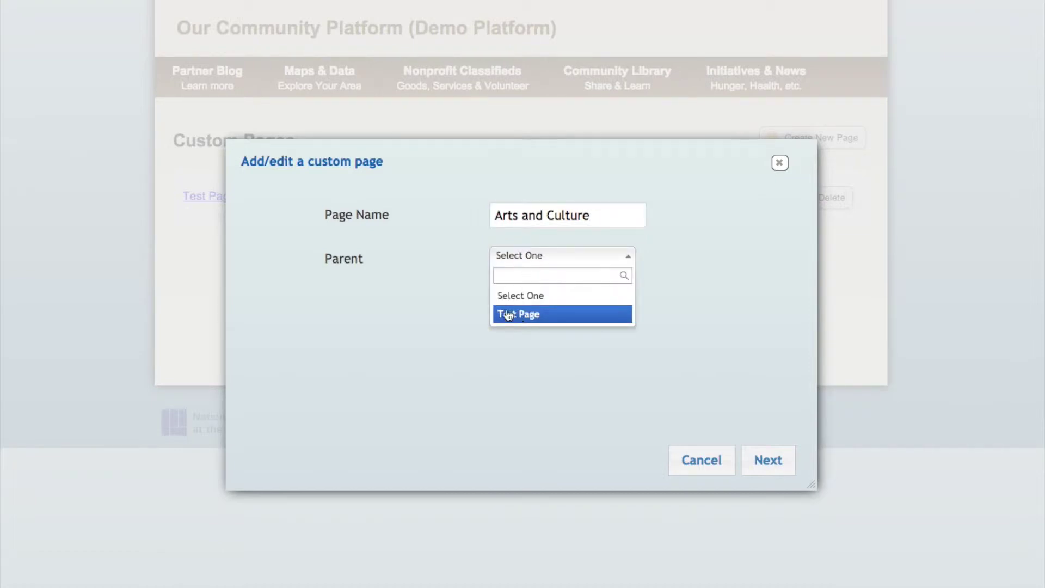
click(446, 263)
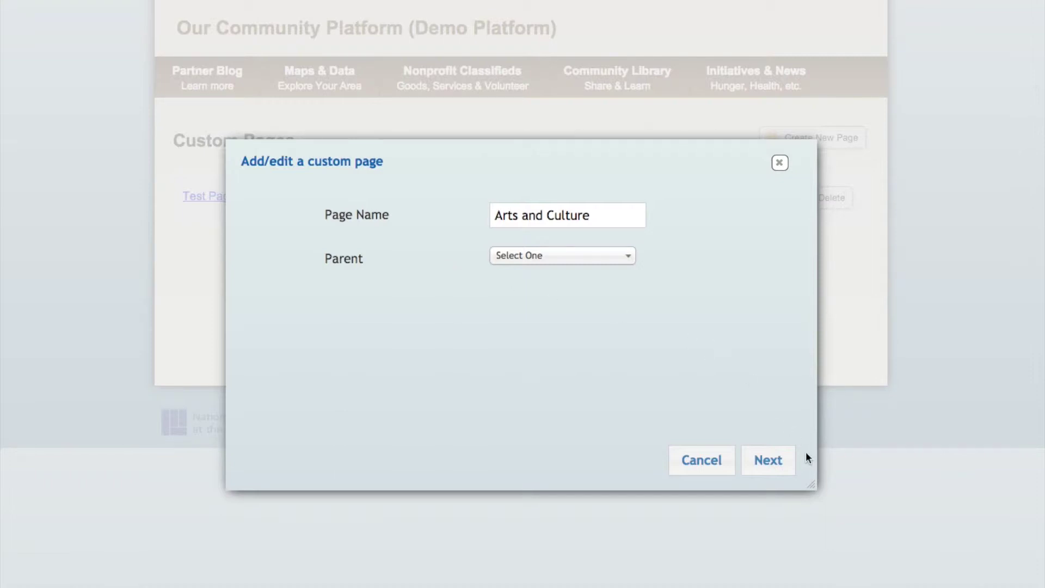
Give the new page the Right sidebar layout and continue to its widget setup
click(779, 459)
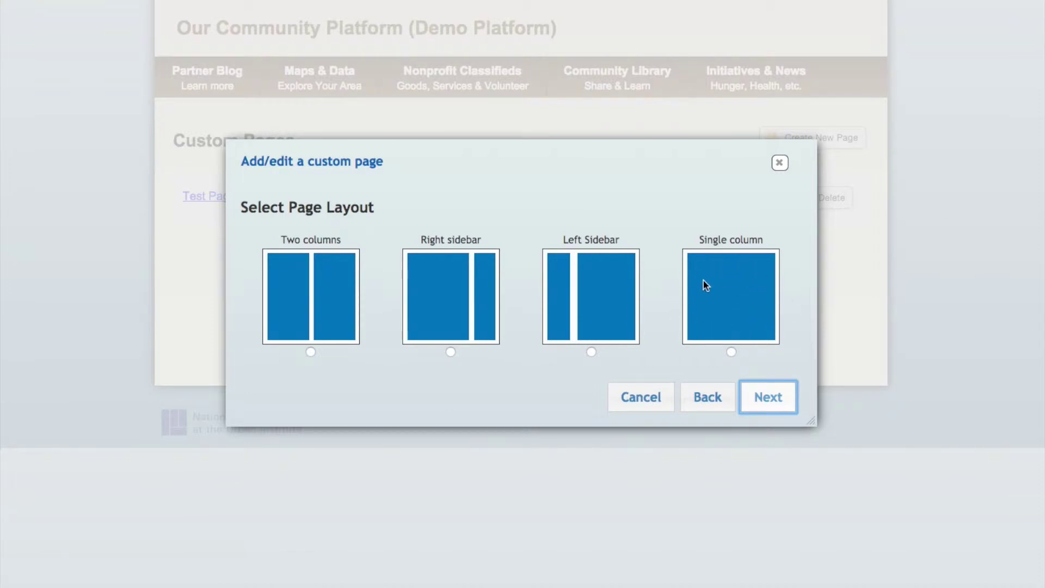
click(451, 352)
click(778, 400)
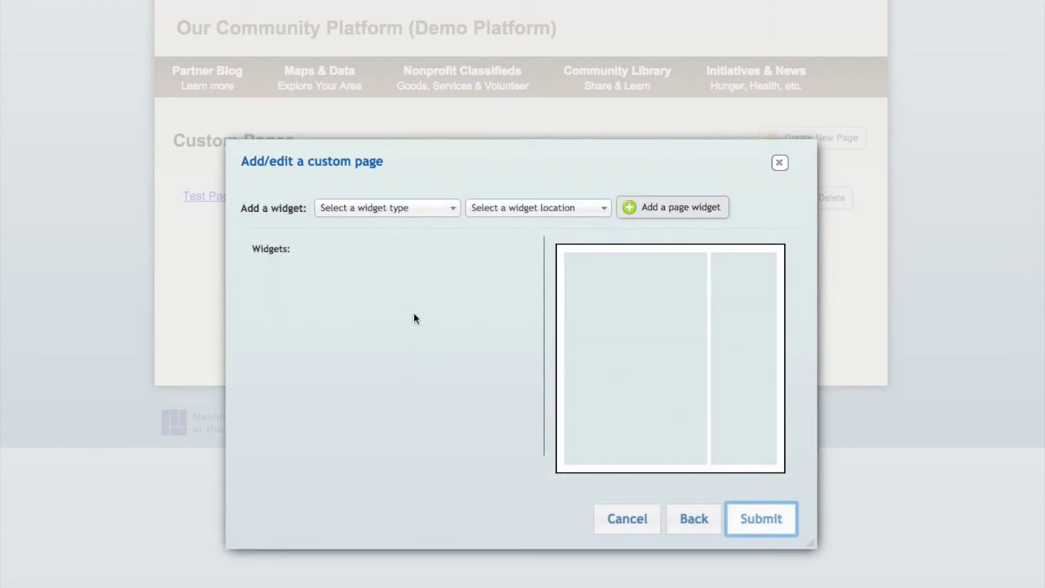
Add a Slideshow widget to the page's Main Column
click(387, 216)
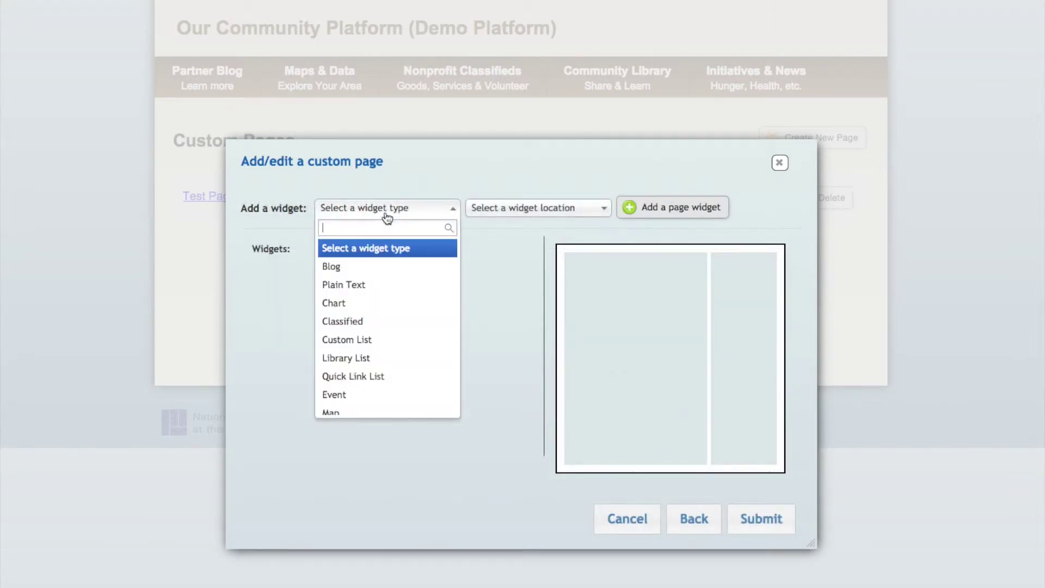
scroll(395, 329, down, 1)
scroll(395, 330, down, 1)
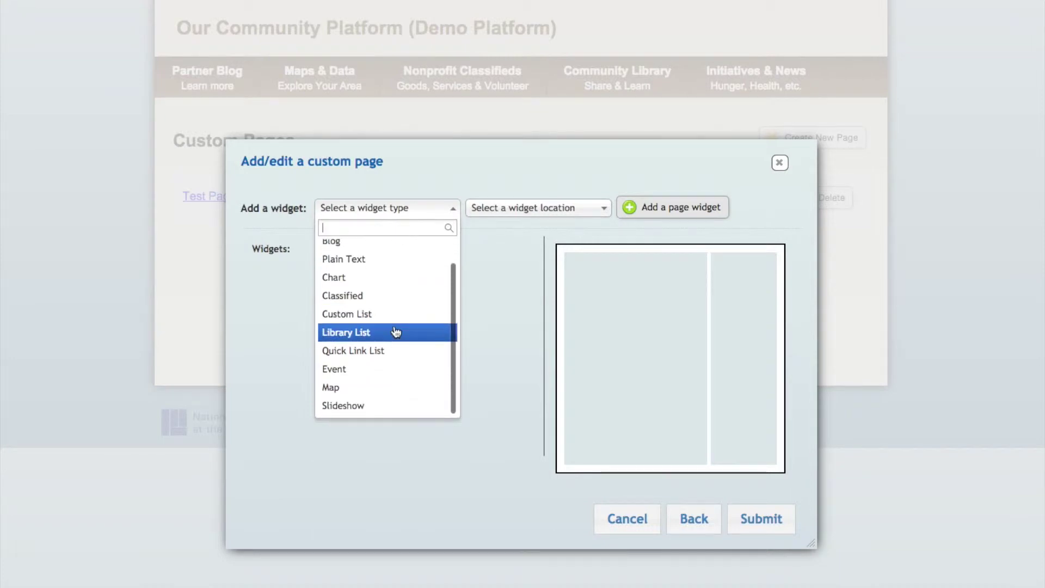
scroll(396, 332, up, 1)
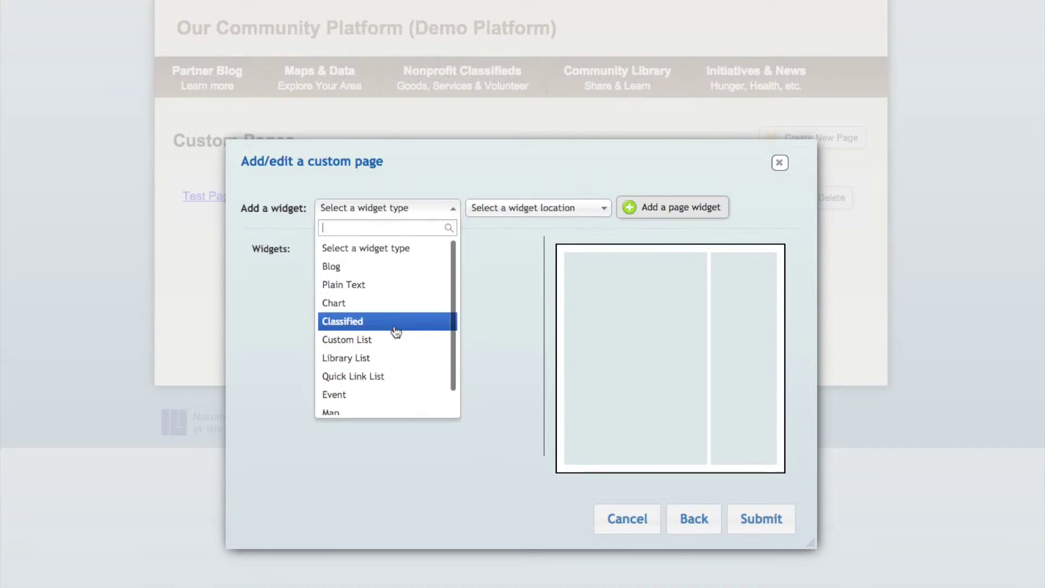
scroll(351, 342, down, 1)
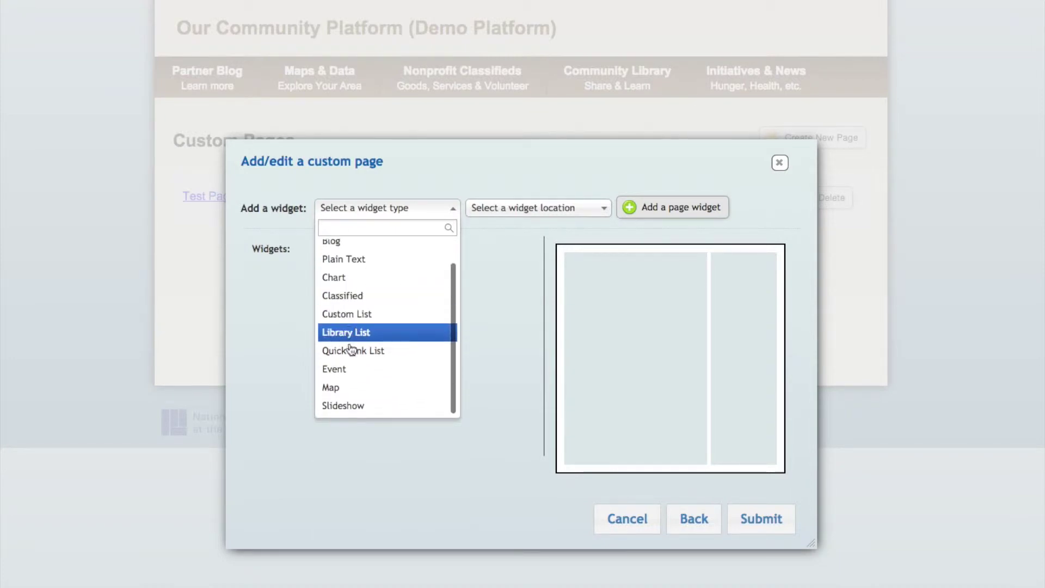
click(357, 407)
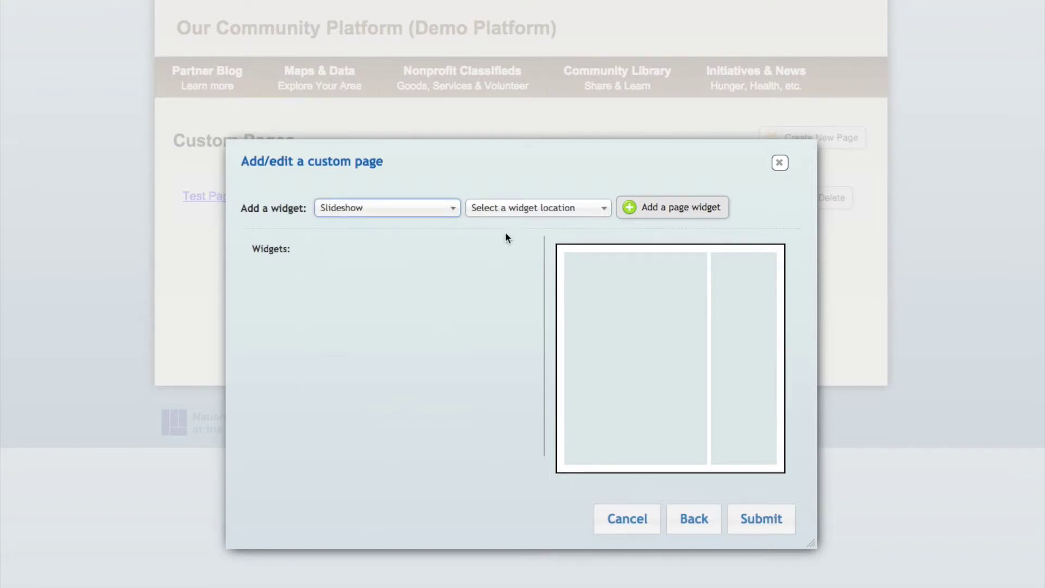
click(568, 210)
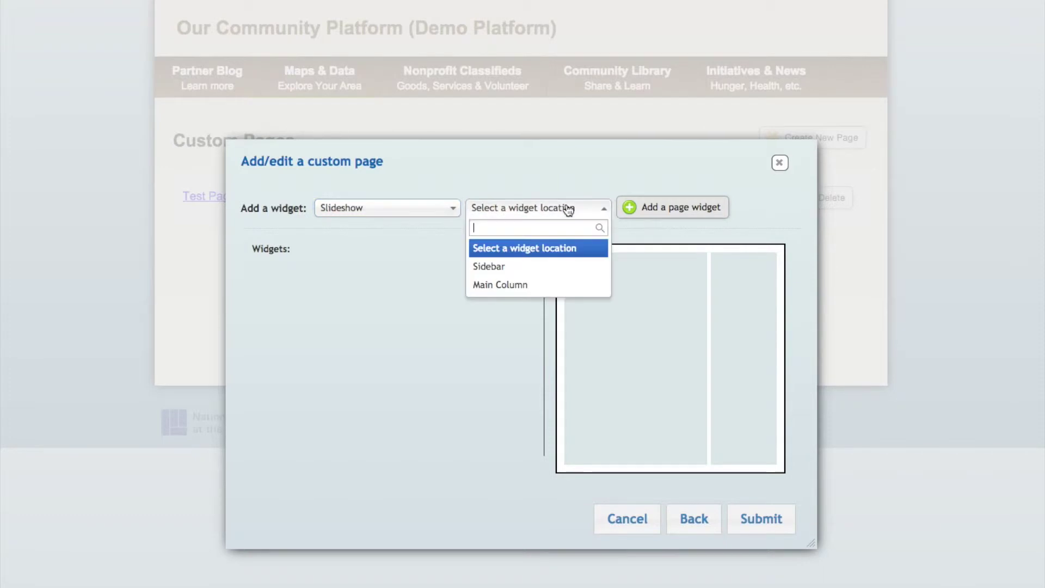
click(506, 290)
click(674, 212)
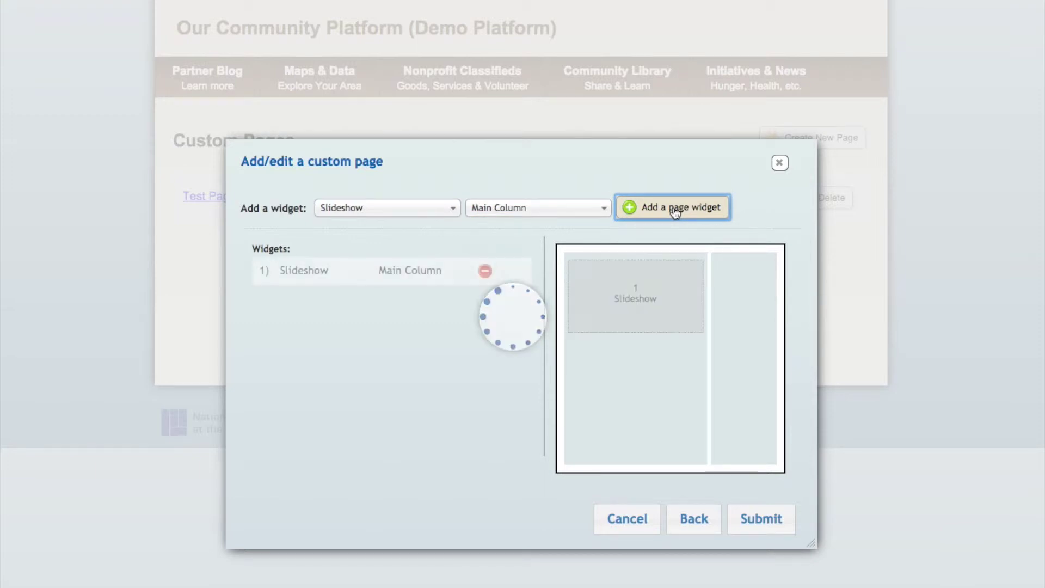
drag(281, 271, 442, 271)
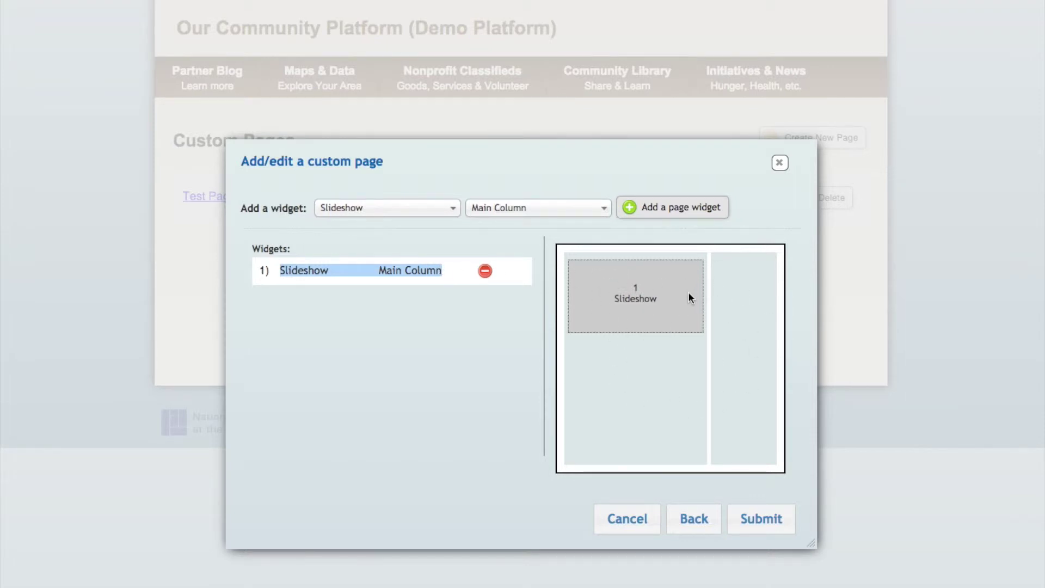
click(368, 361)
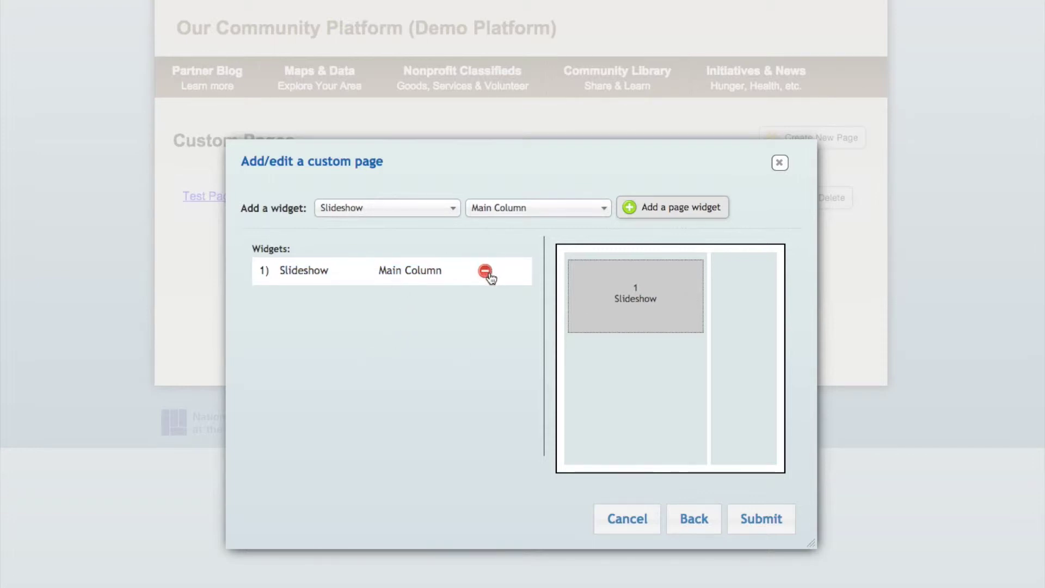
Add a Plain Text widget to the Main Column and try its reordering control
click(401, 215)
scroll(401, 252, up, 1)
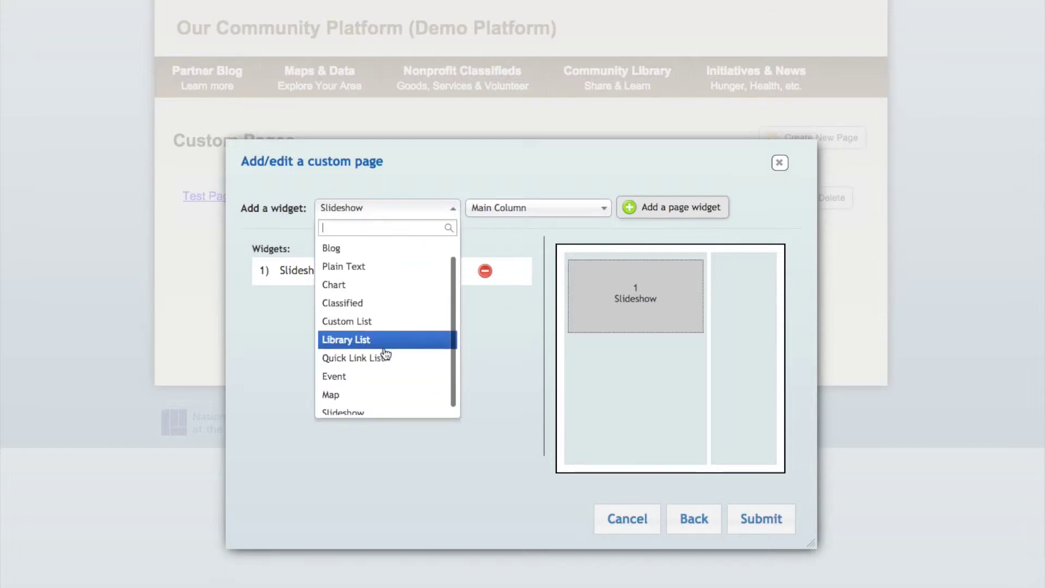
click(383, 271)
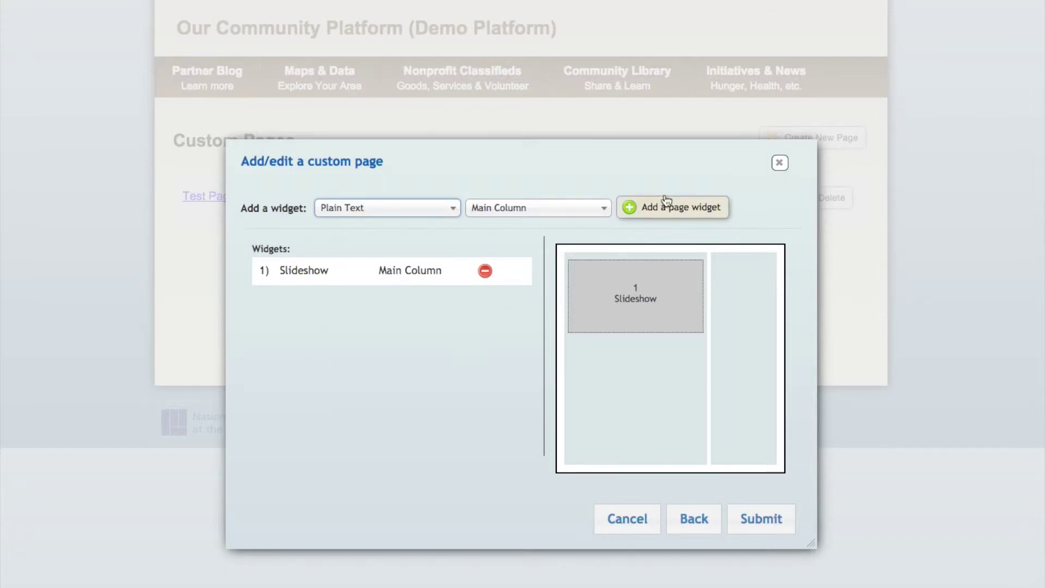
click(680, 206)
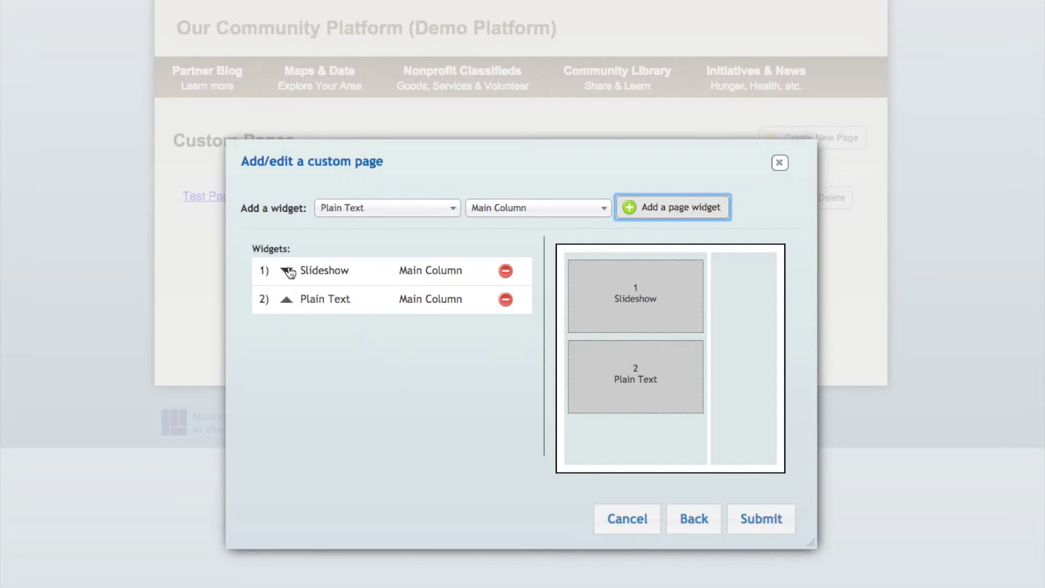
click(287, 302)
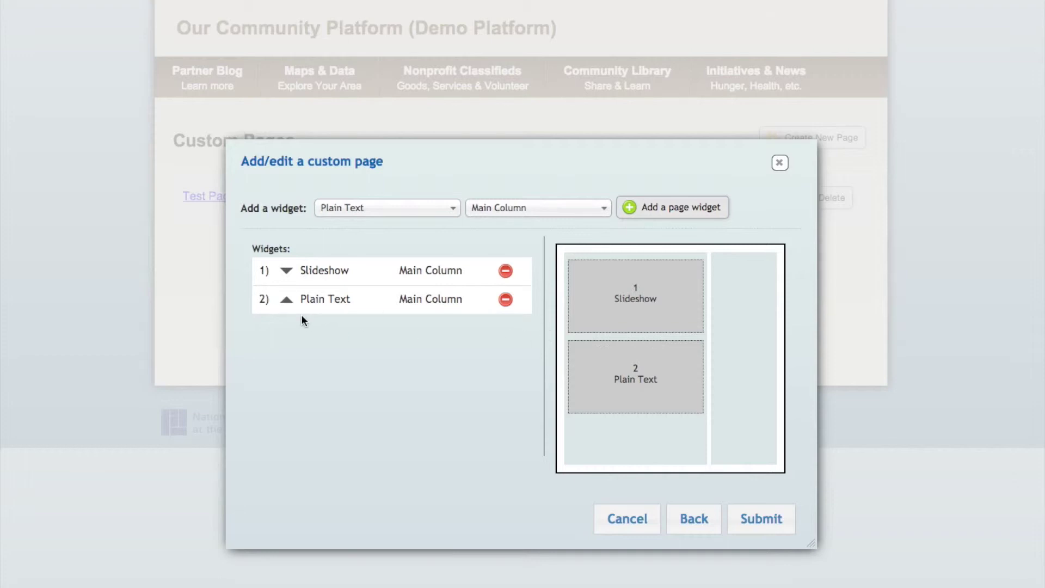
Add an Event widget to the Main Column
click(399, 210)
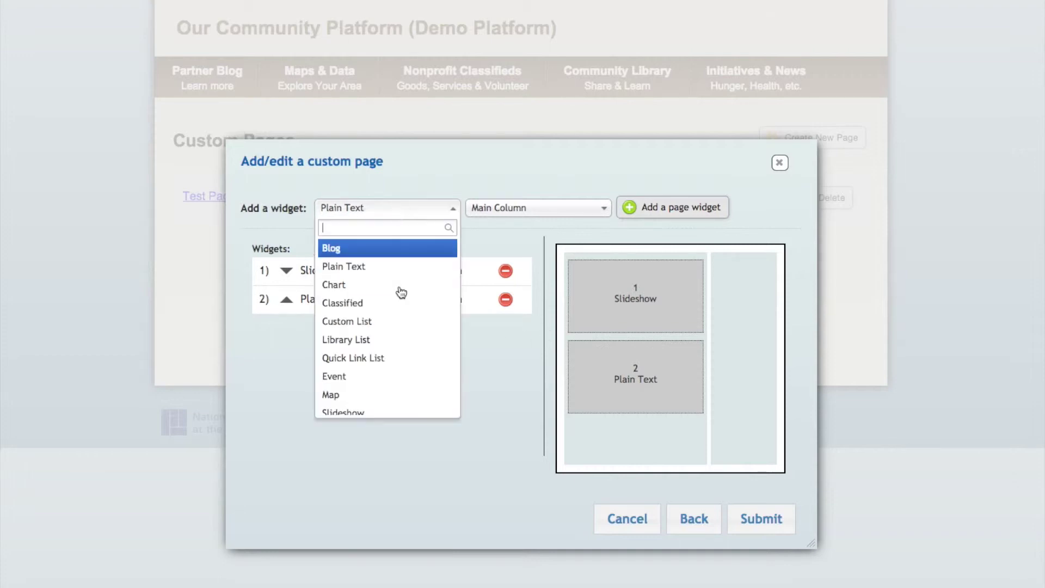
click(378, 368)
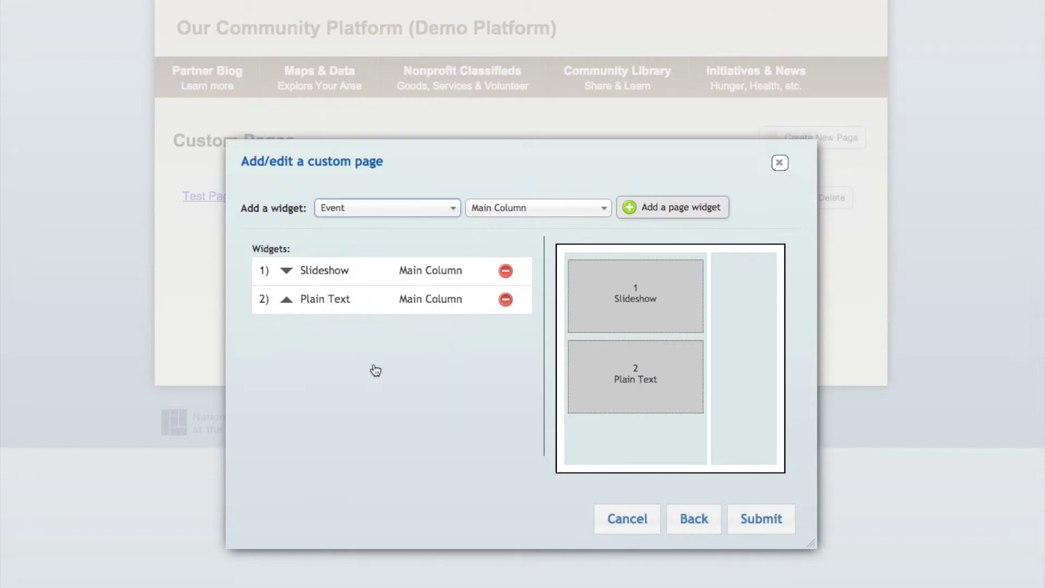
click(686, 210)
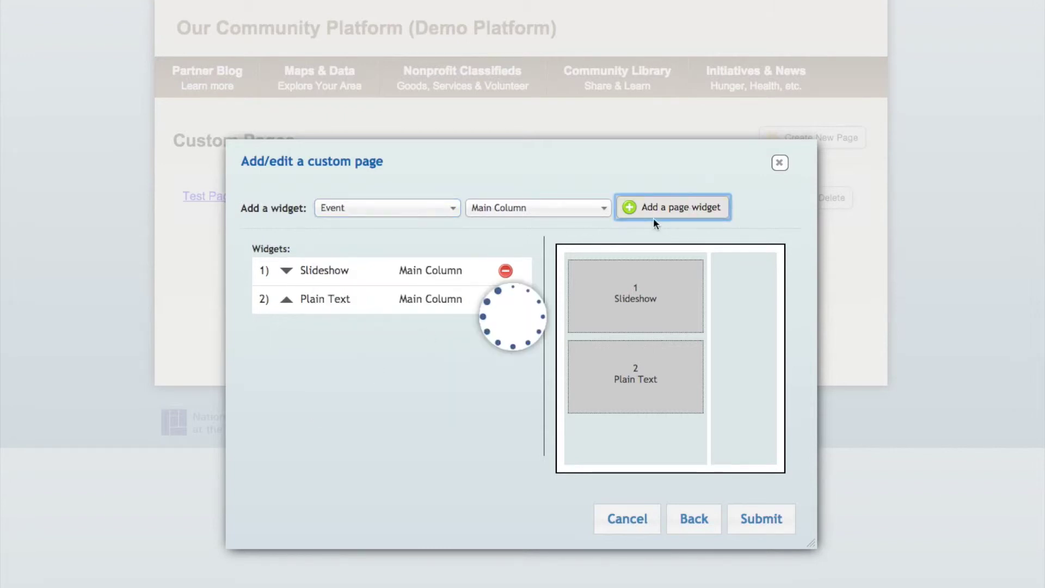
Add a Quick Link List widget to the page's Sidebar
click(428, 215)
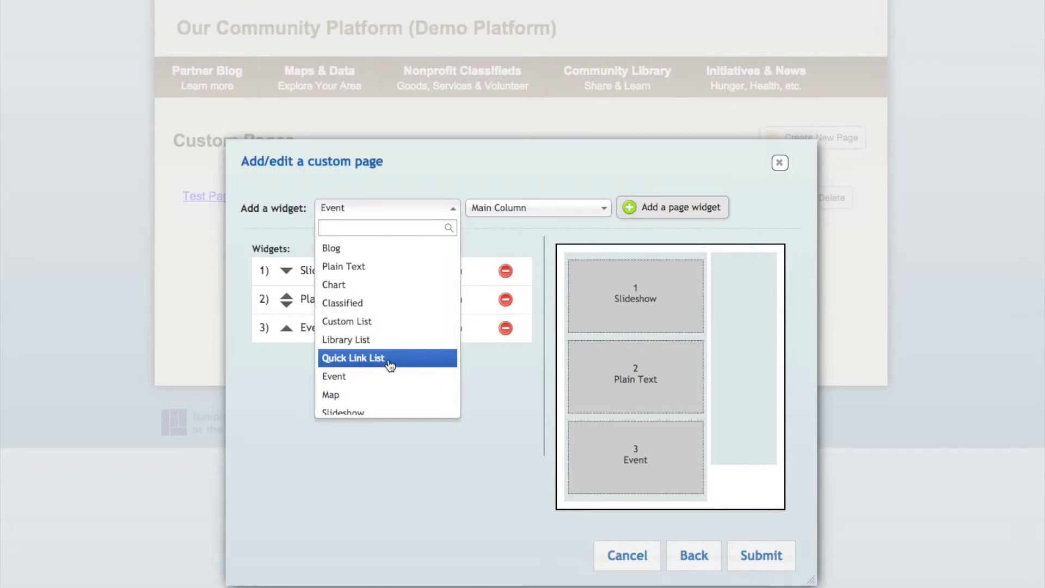
click(390, 363)
click(601, 208)
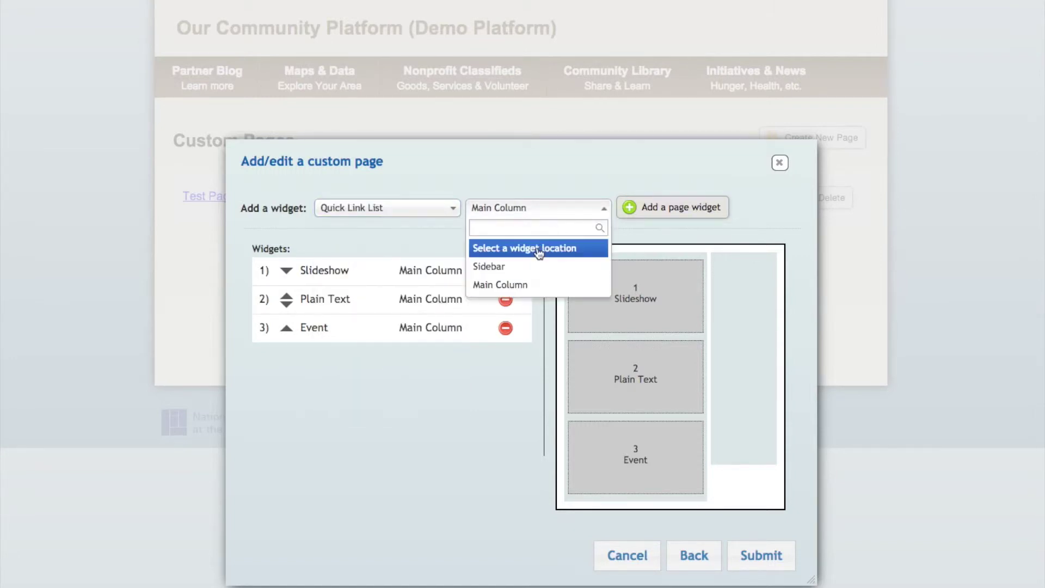
click(501, 266)
click(677, 207)
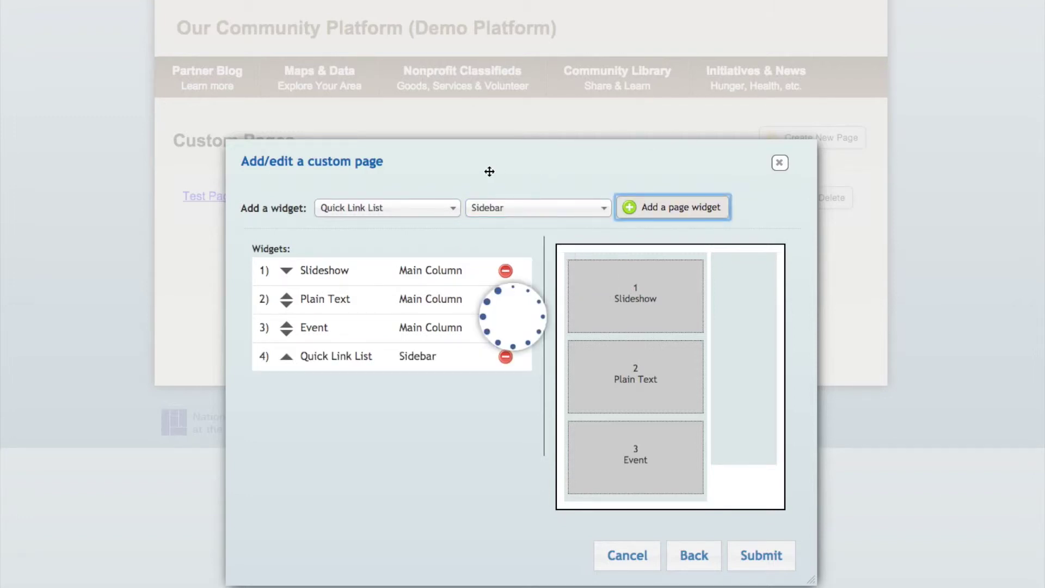
Add a Classified widget to the Sidebar and submit the finished page
click(409, 213)
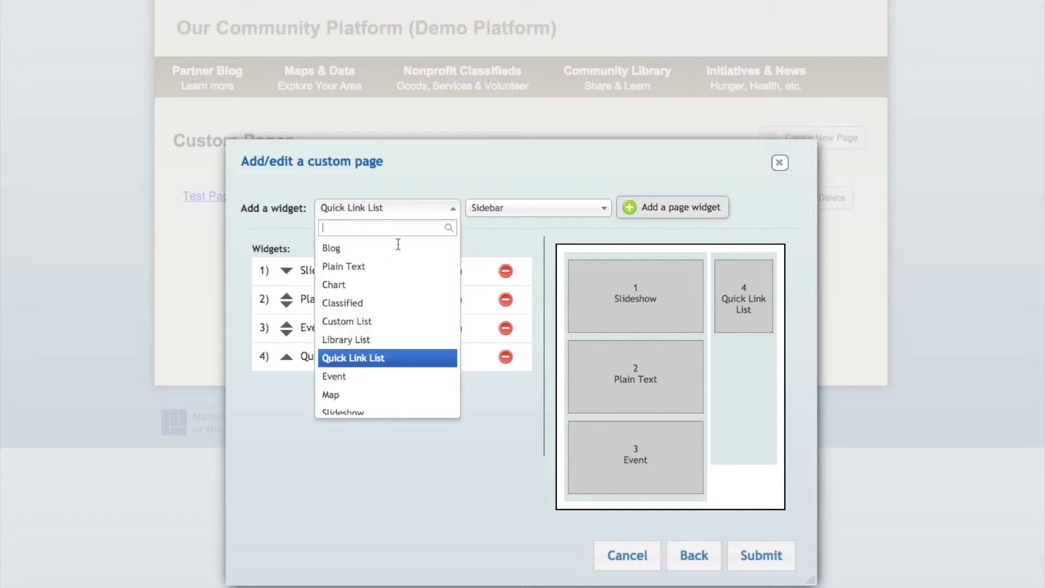
scroll(396, 262, down, 1)
click(376, 296)
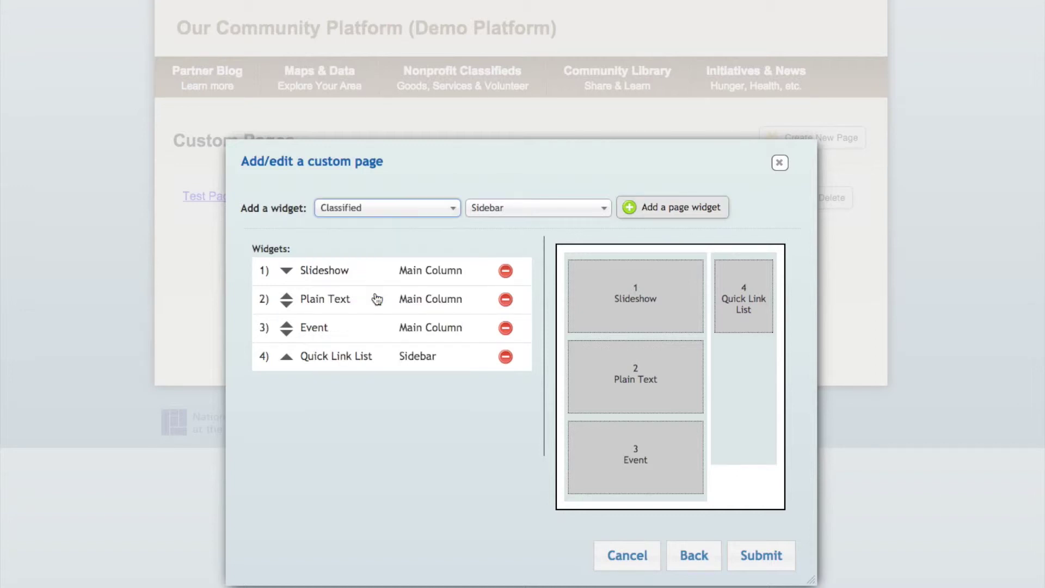
click(679, 211)
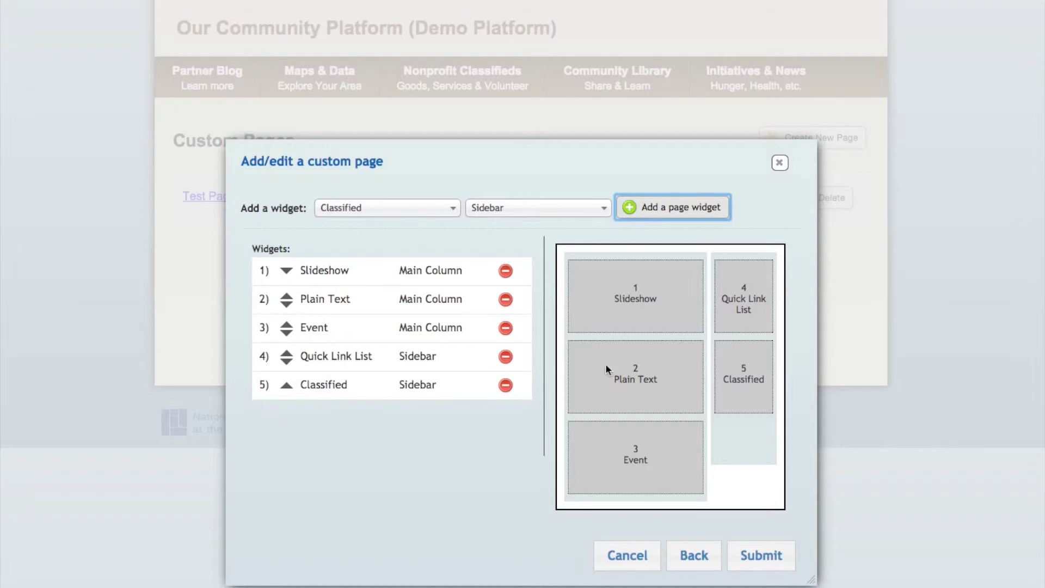
click(779, 555)
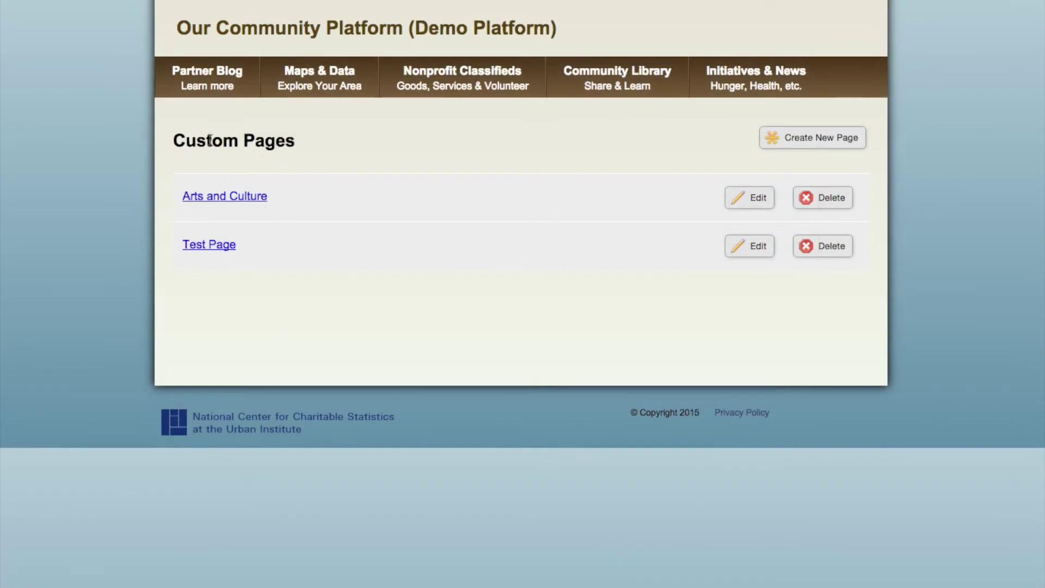
View the Arts and Culture page, and save its page settings with the same name and no parent
click(219, 199)
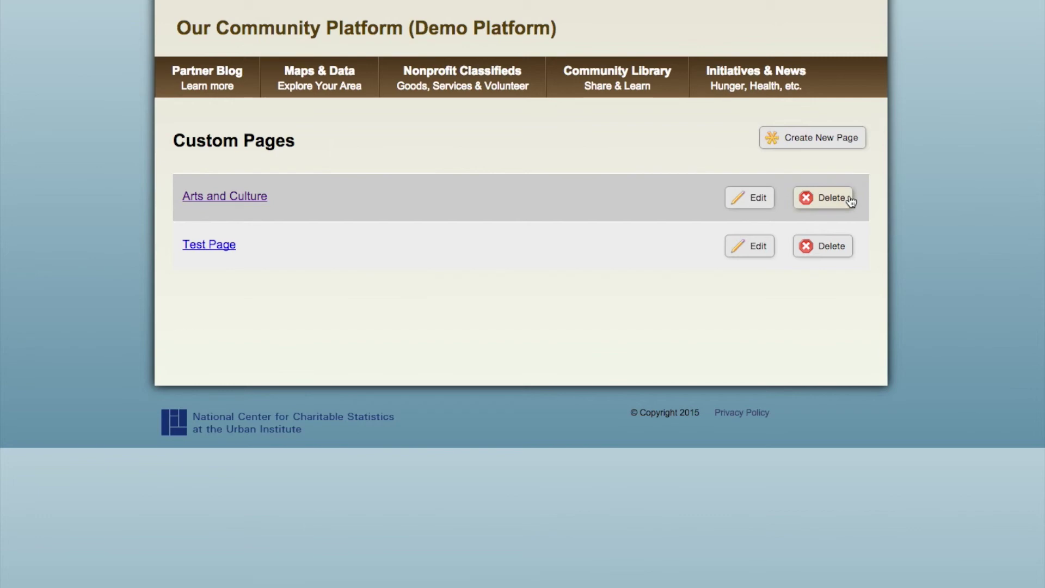
click(760, 200)
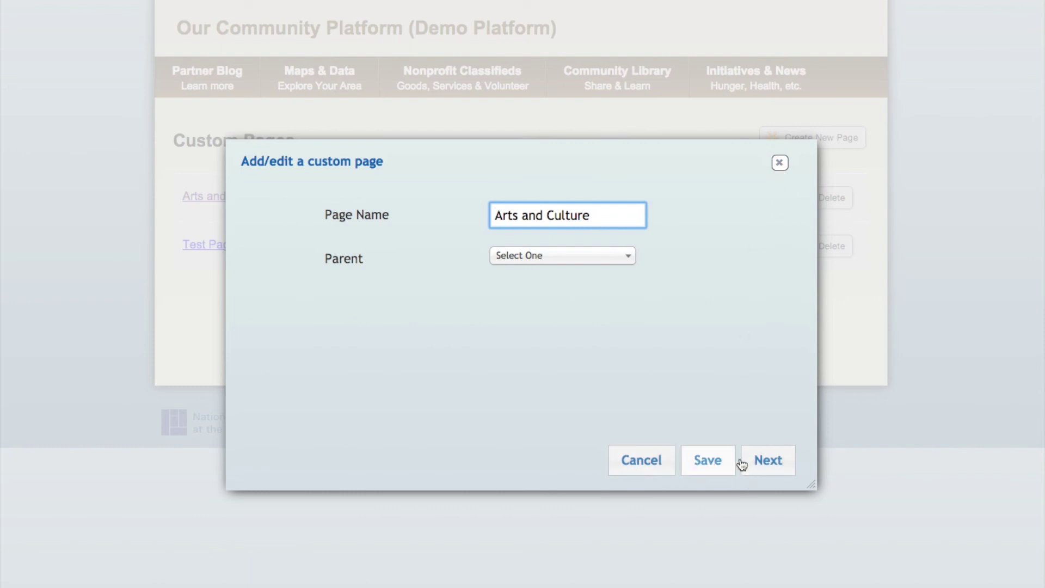
click(710, 469)
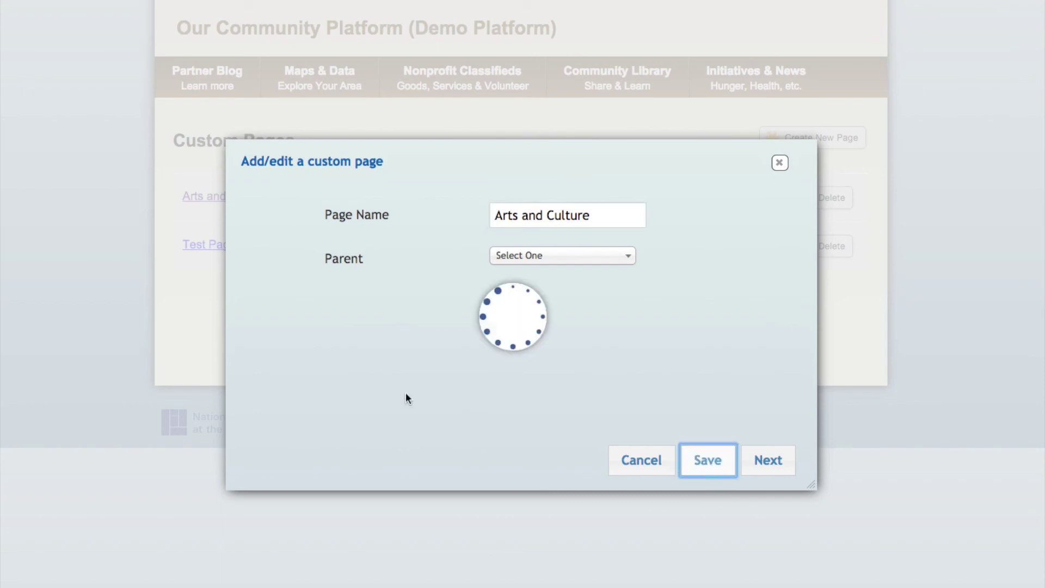